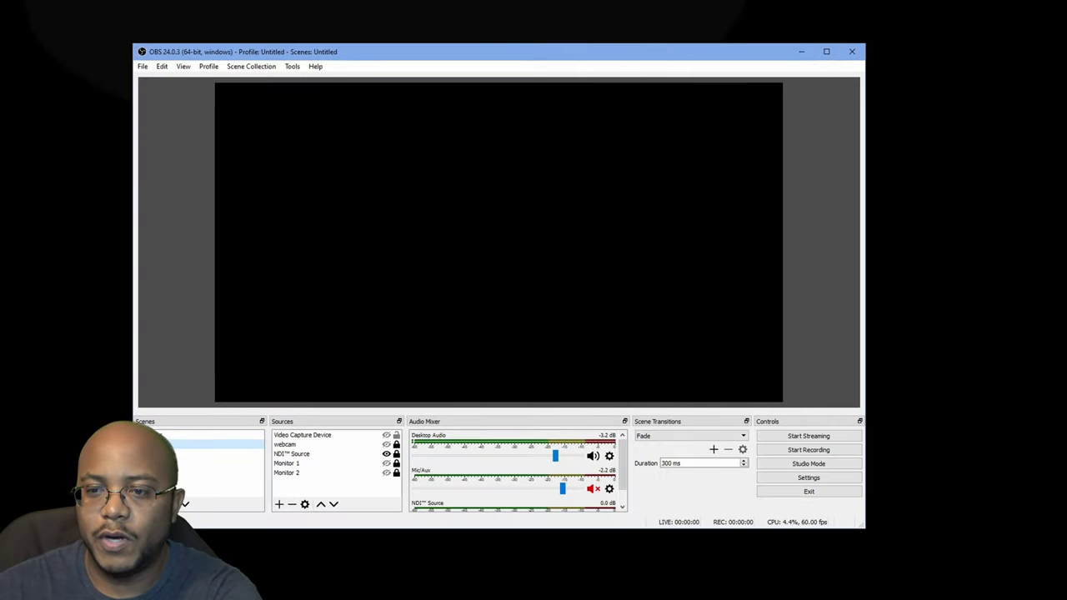
Step: Move the OBS window up-right, make it taller, and shrink the preview so the docks grow
left_click_drag(452, 50, 637, 32)
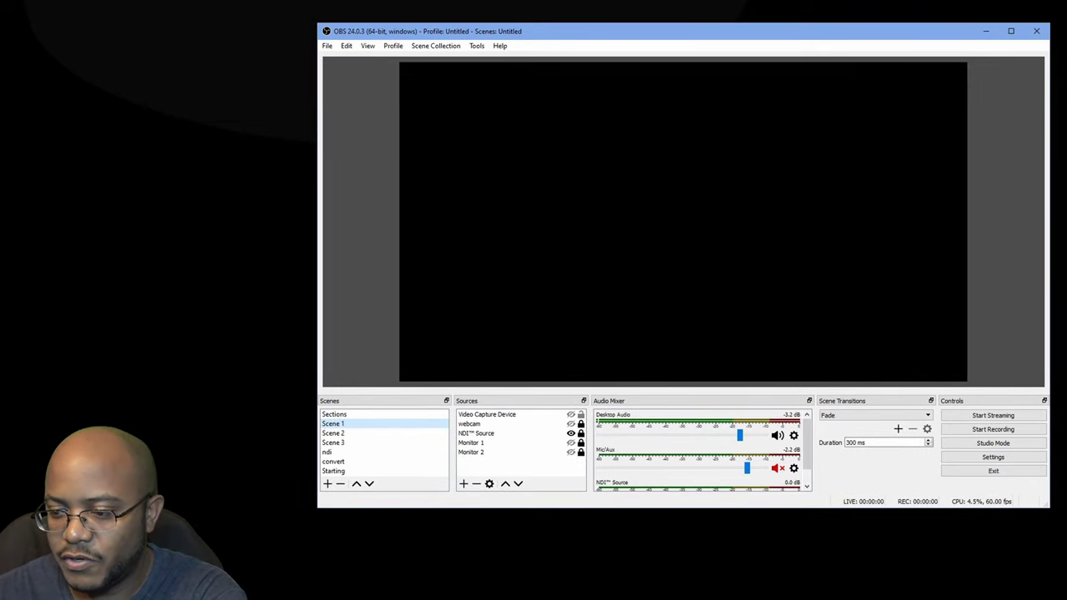
left_click_drag(660, 508, 689, 538)
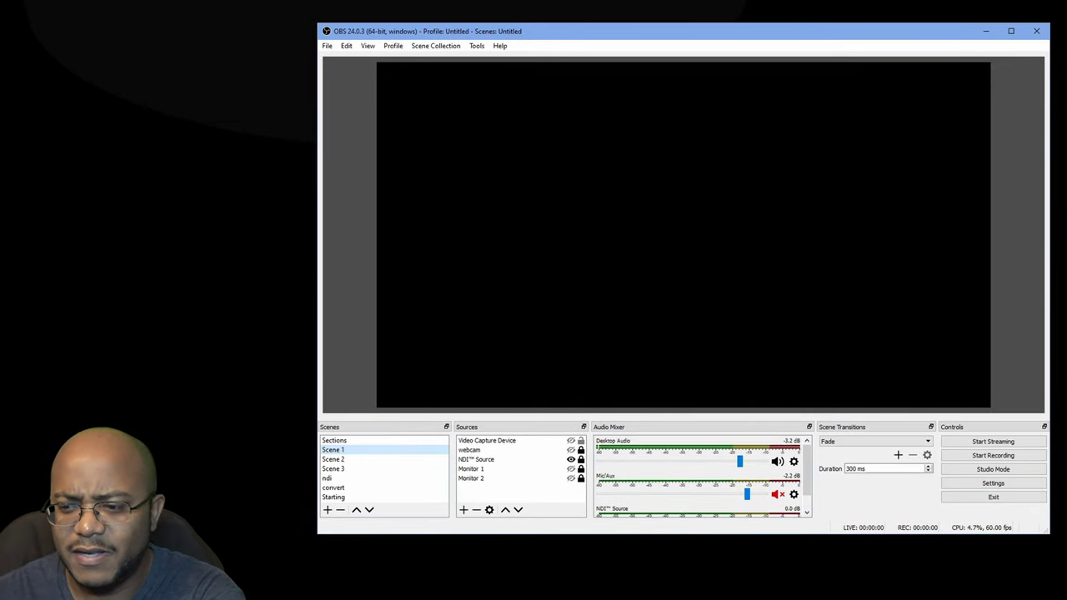
left_click_drag(684, 417, 684, 393)
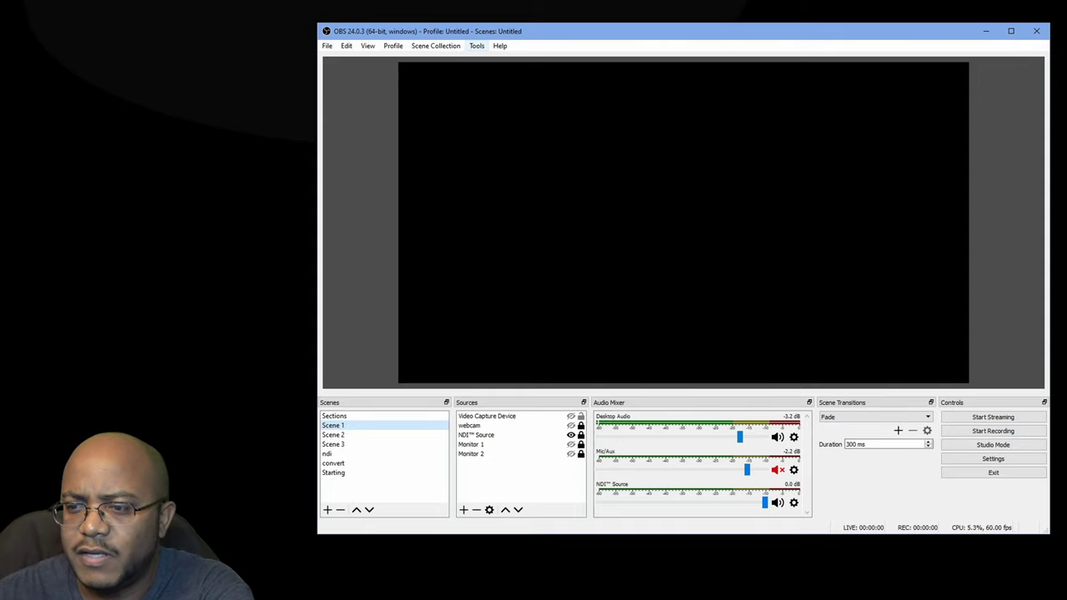
Step: Run the Auto-Configuration Wizard's bandwidth test and apply its NVENC, 10000 bitrate, 1080p60 recommendation
left_click(477, 46)
left_click(523, 59)
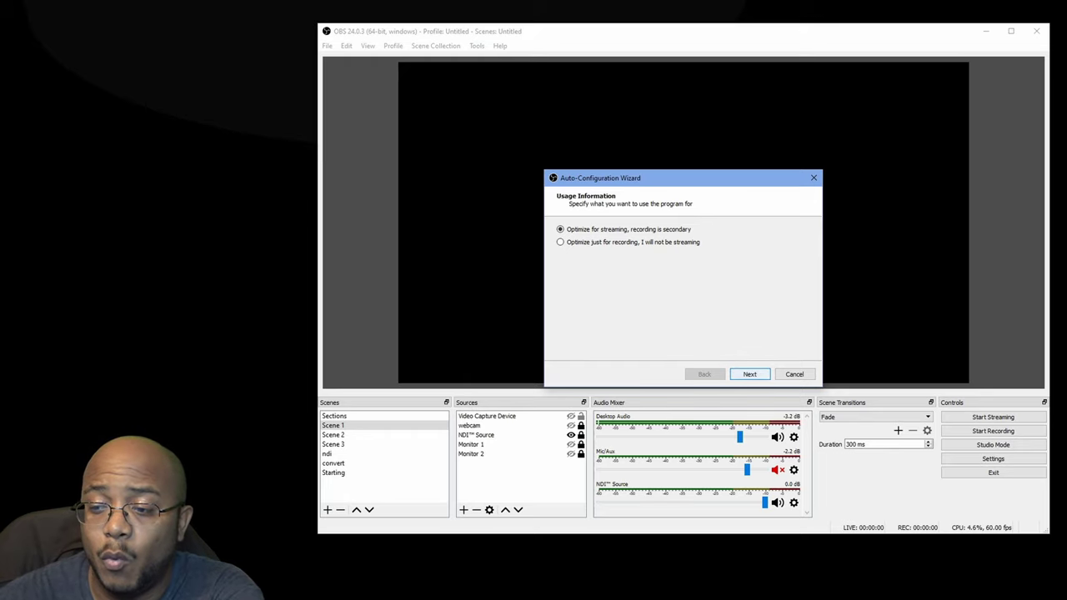
key("Return")
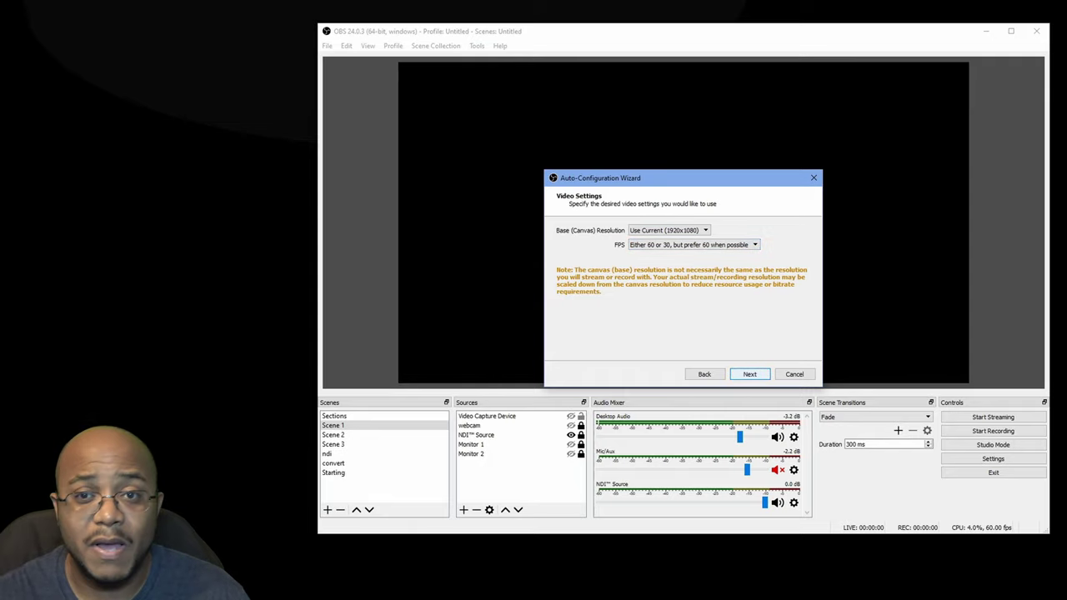
key("Return")
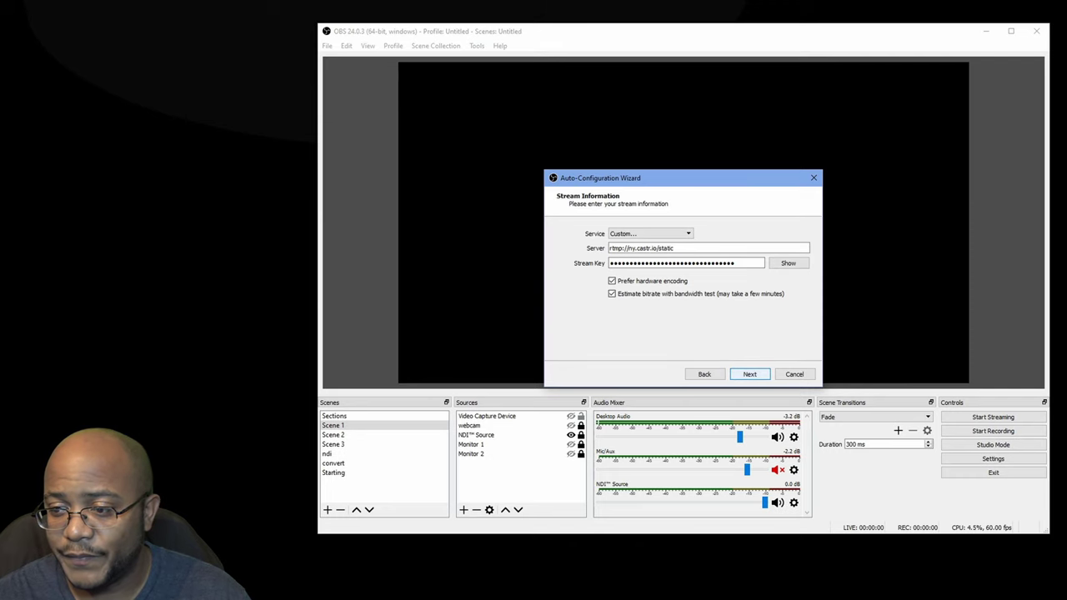
key("Return")
key("Return")
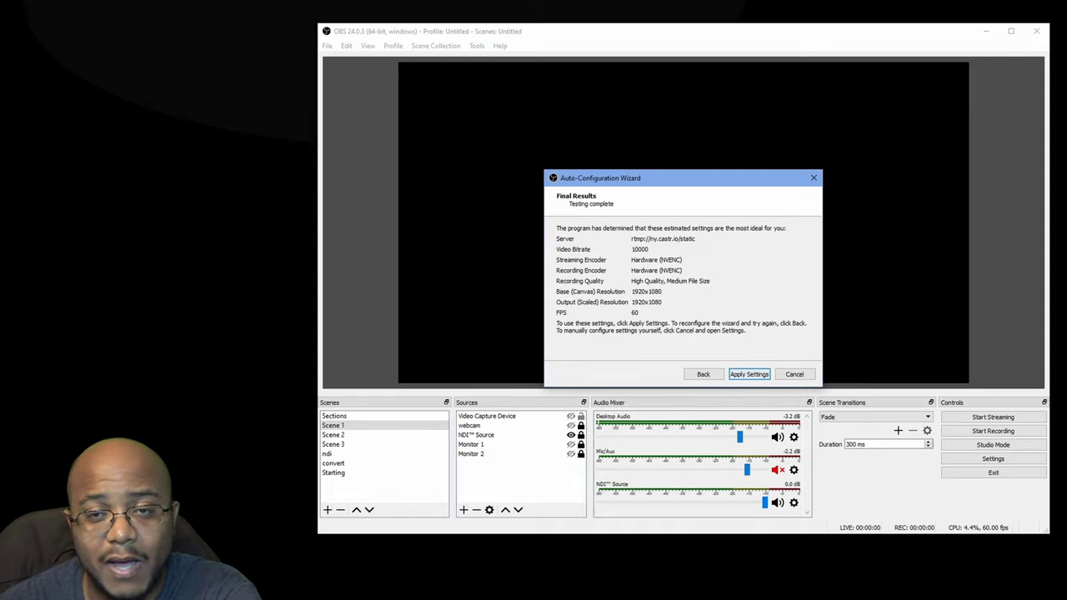
key("Return")
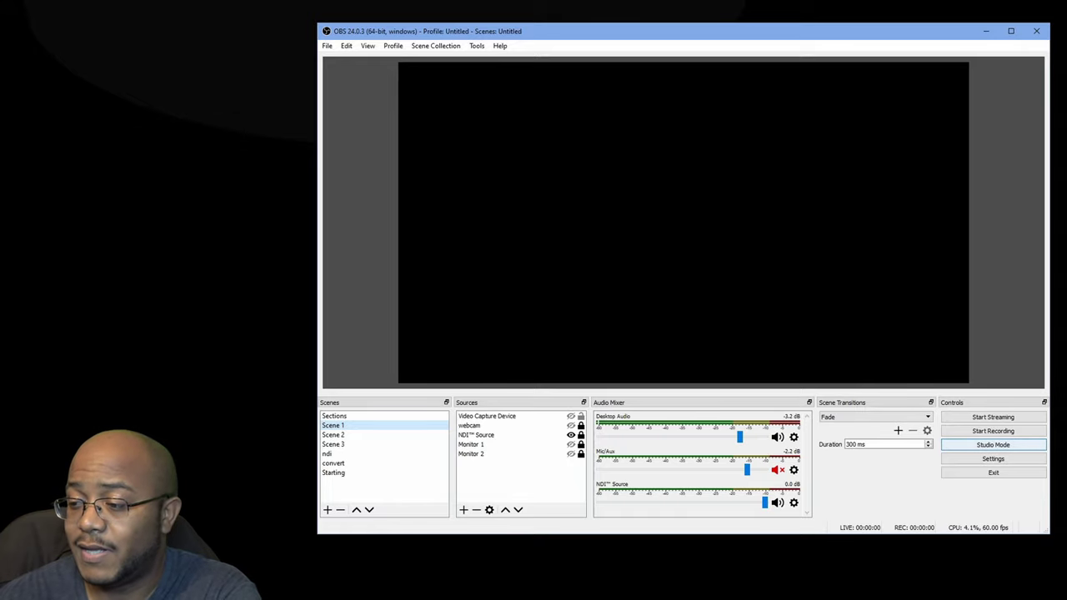
Step: In Settings > Video, keep output resolution at 1920x1080 and the frame rate at 60 FPS
left_click(993, 459)
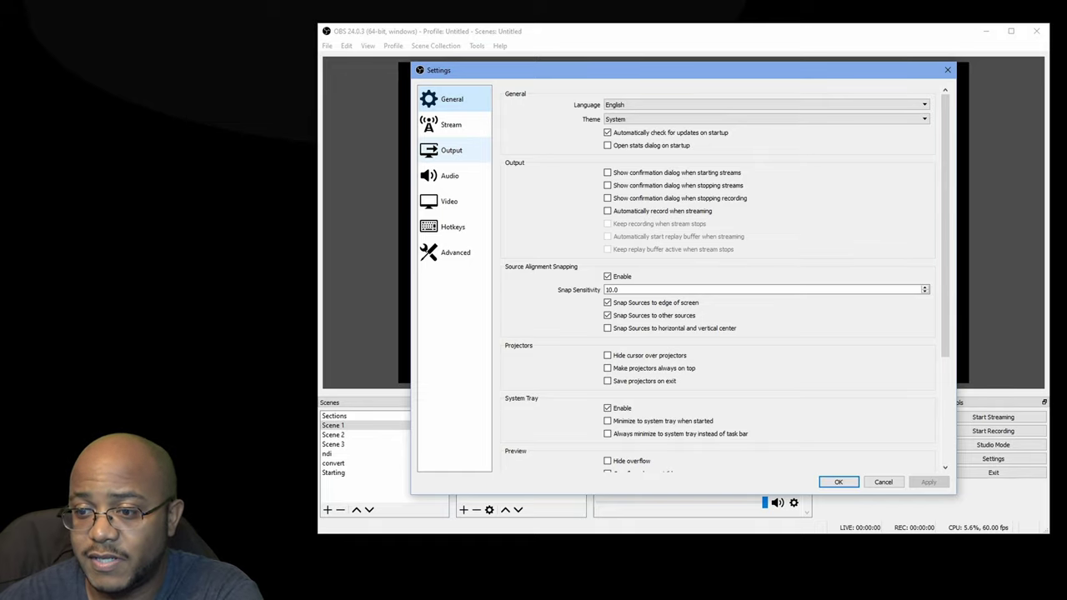
left_click(450, 201)
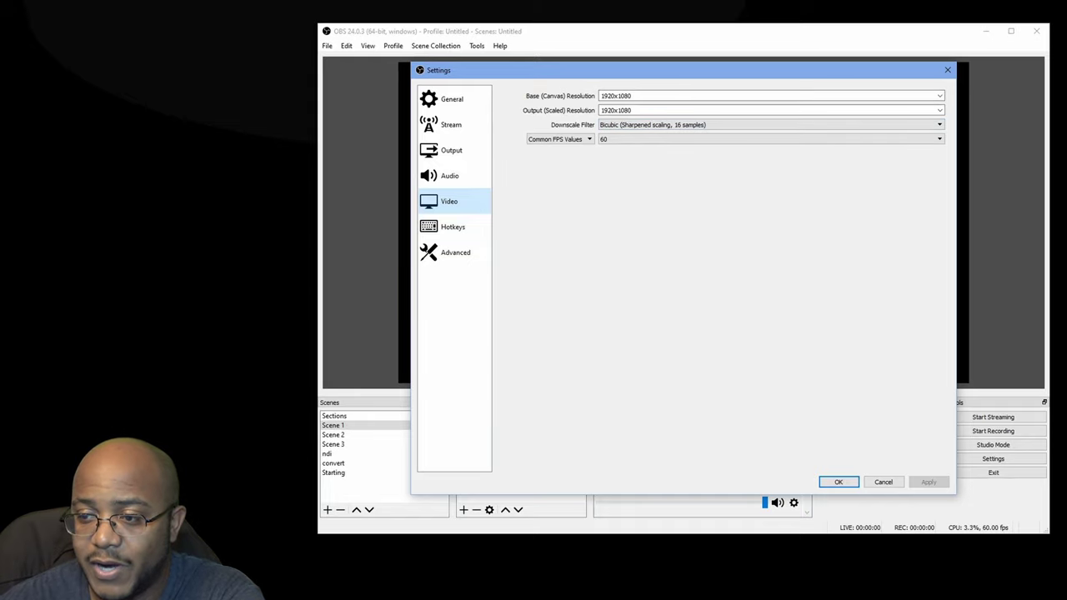
left_click(940, 110)
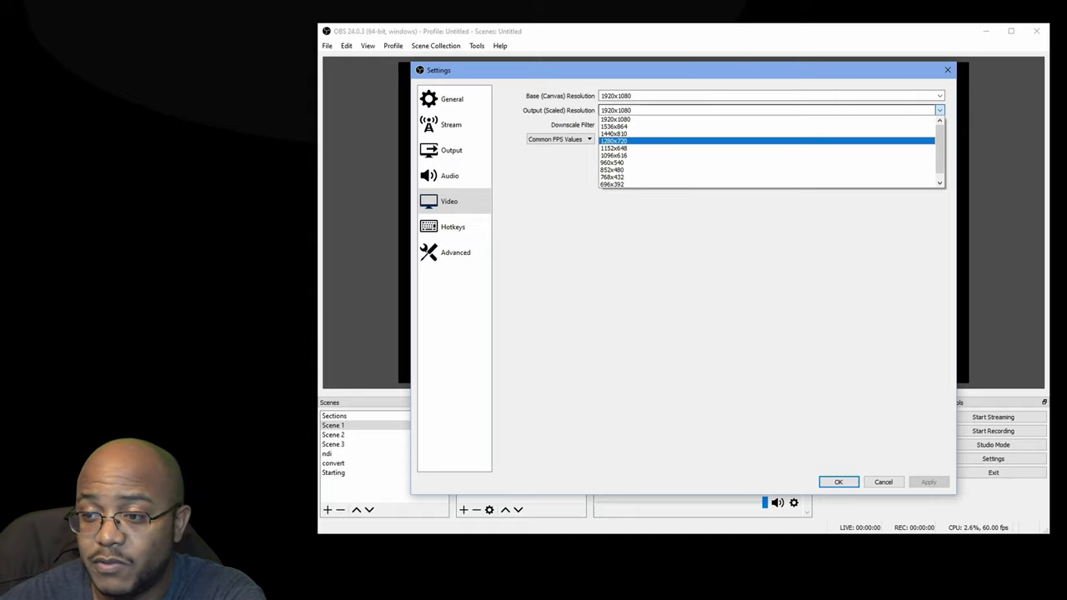
key("Escape")
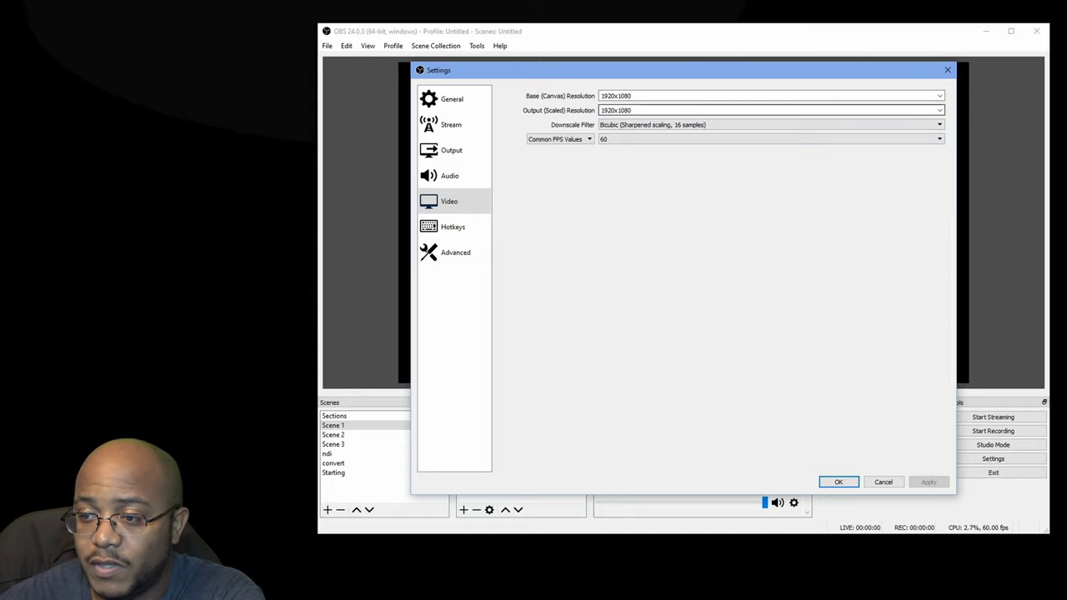
key("Tab")
key("Tab")
key("Tab")
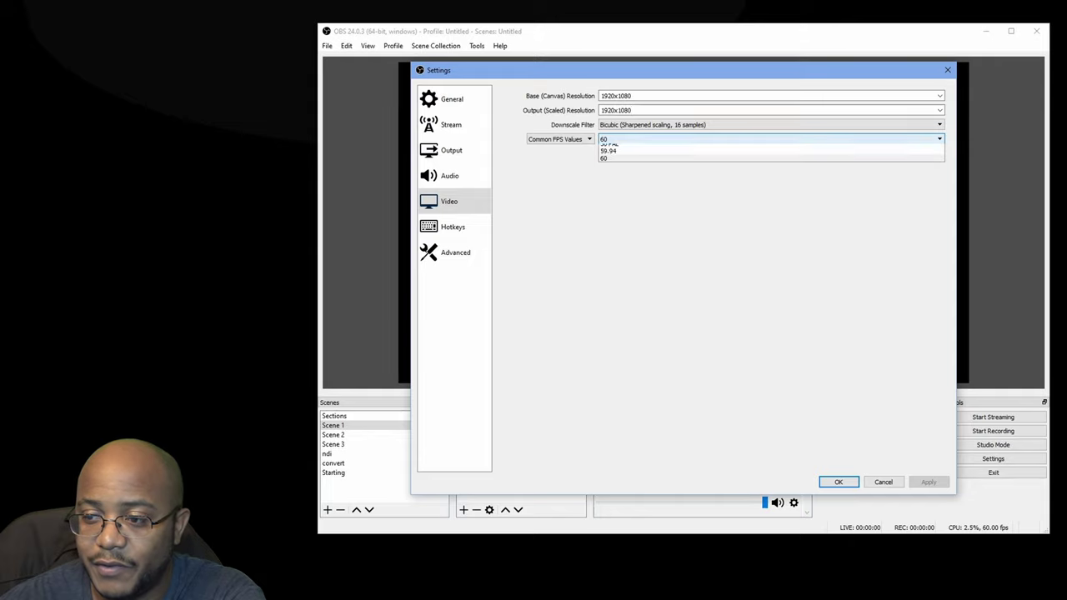
key("alt+Down")
key("Down")
key("Down")
key("Down")
key("Down")
key("Down")
key("Down")
key("Down")
key("Down")
key("Down")
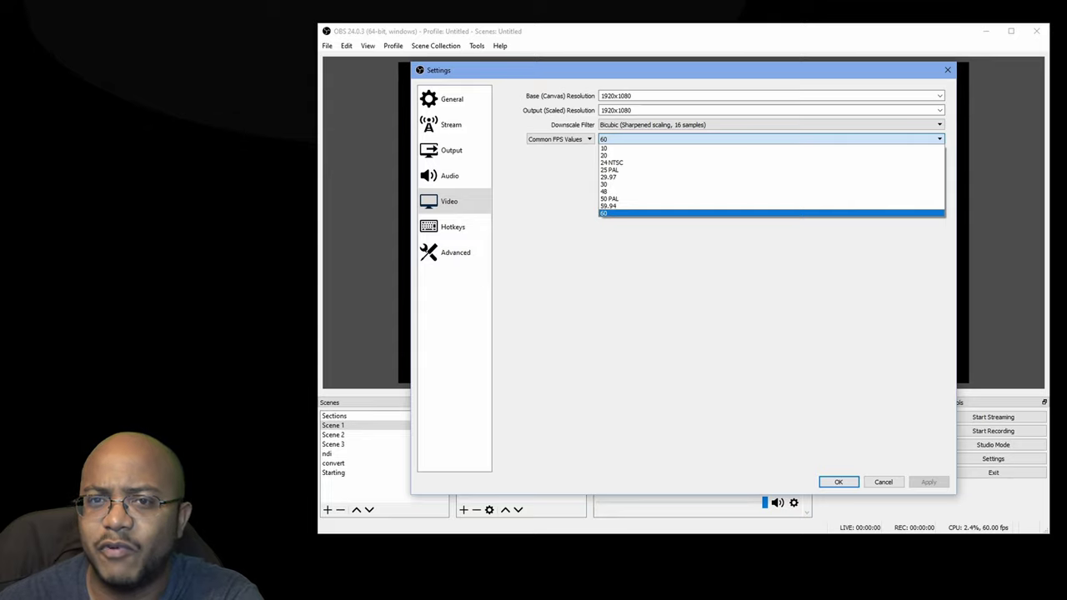
key("Return")
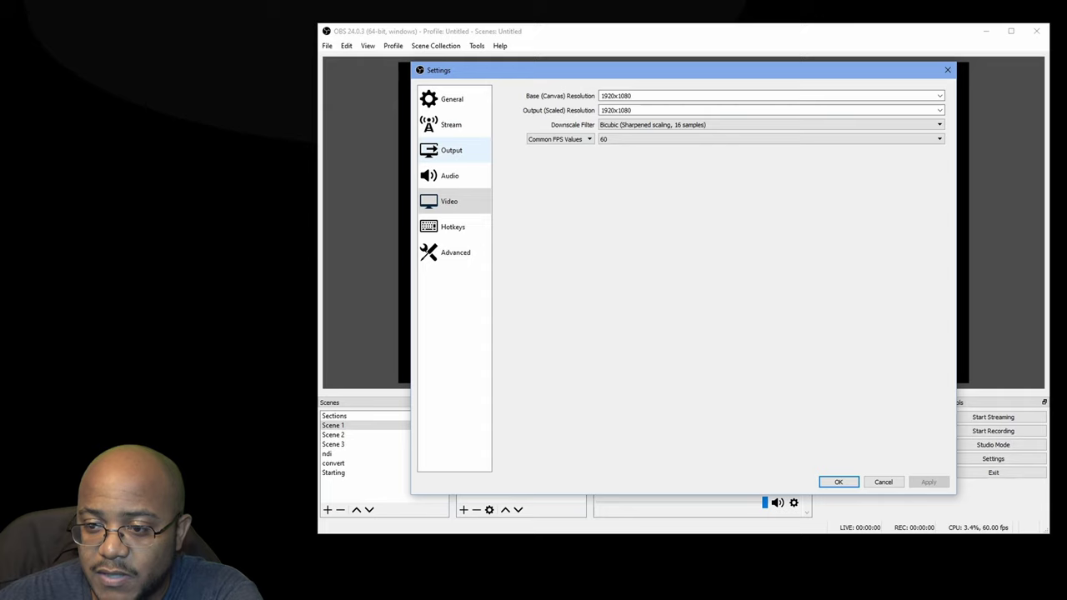
Step: Set the Output encoder to Hardware (NVENC) with a 10000 Kbps video bitrate
left_click(451, 151)
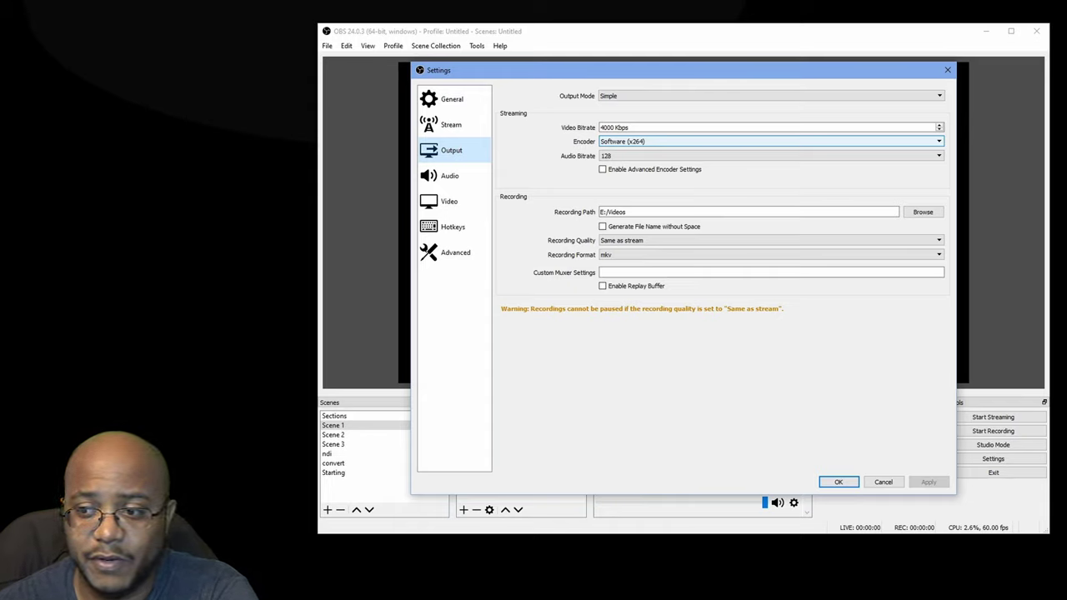
left_click(771, 140)
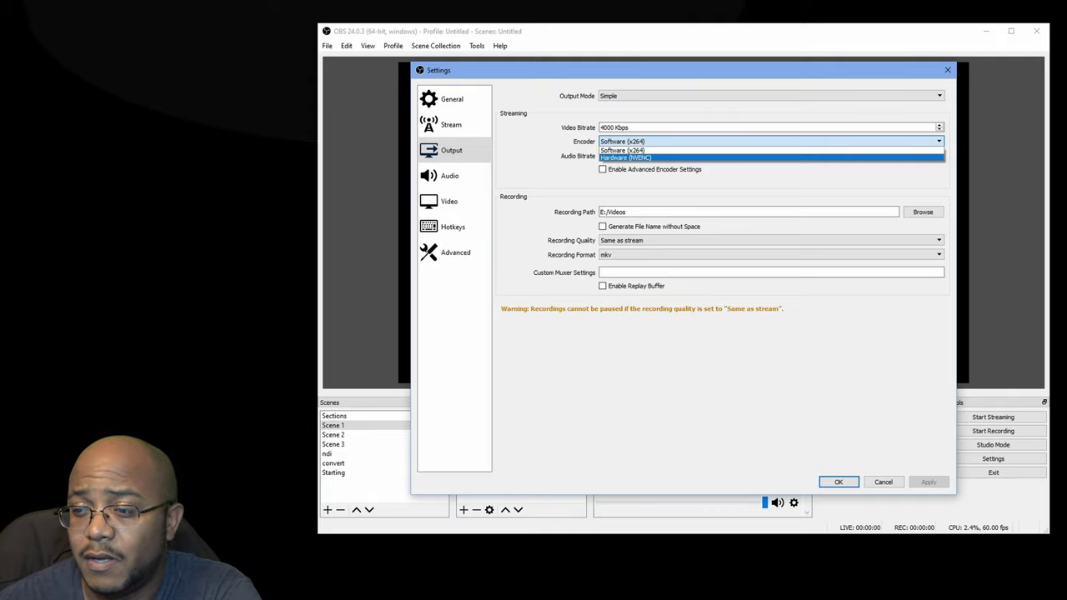
key("Up")
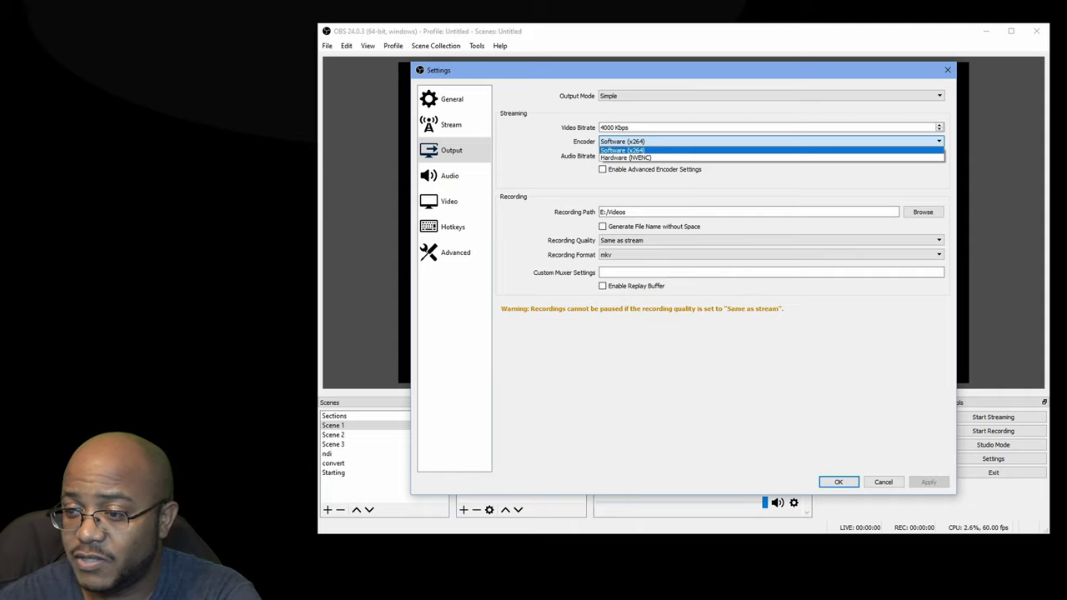
key("Down")
key("Return")
key("shift+Tab")
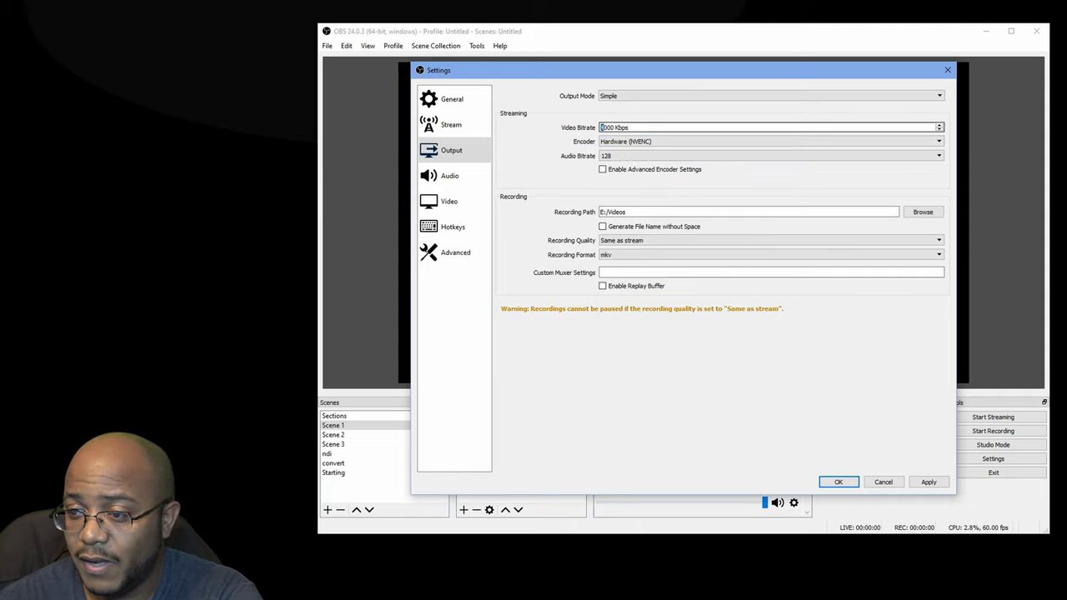
type("10")
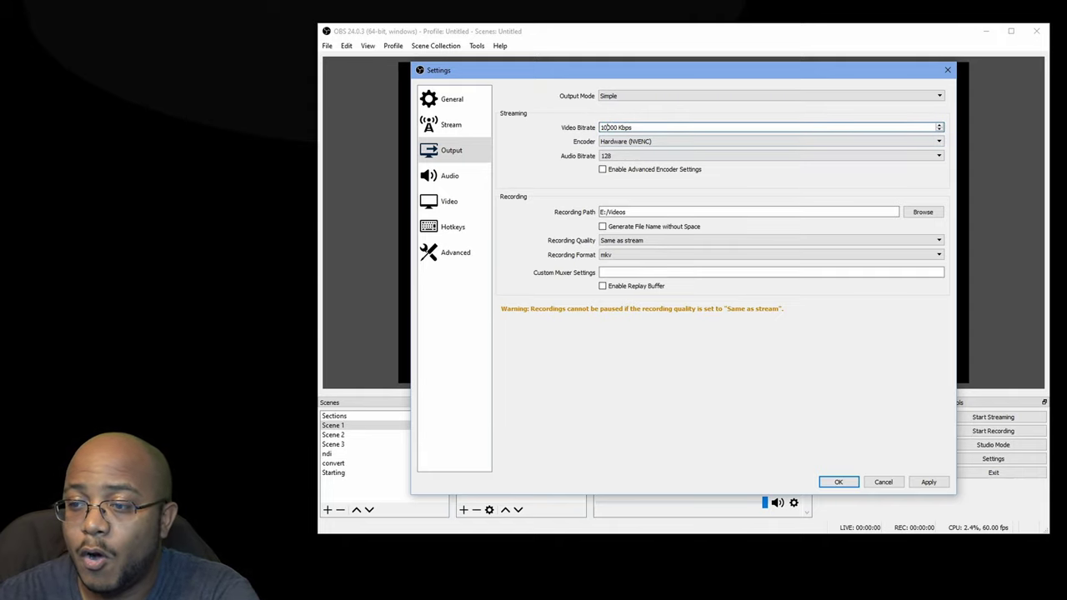
key("Tab")
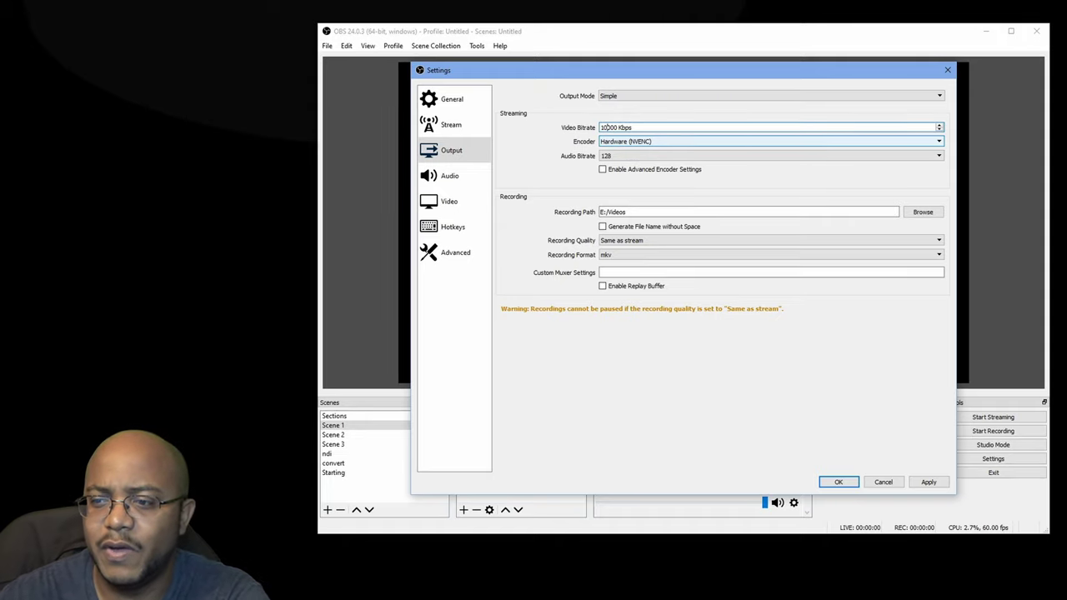
left_click(607, 127)
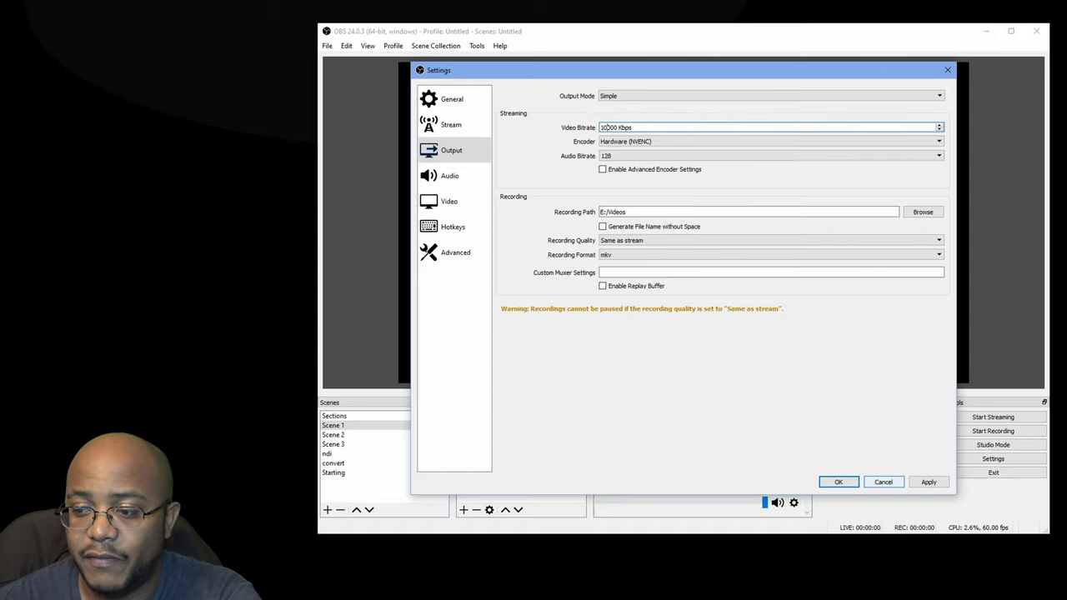
Step: Confirm the settings with OK to return to the main OBS window
key("Return")
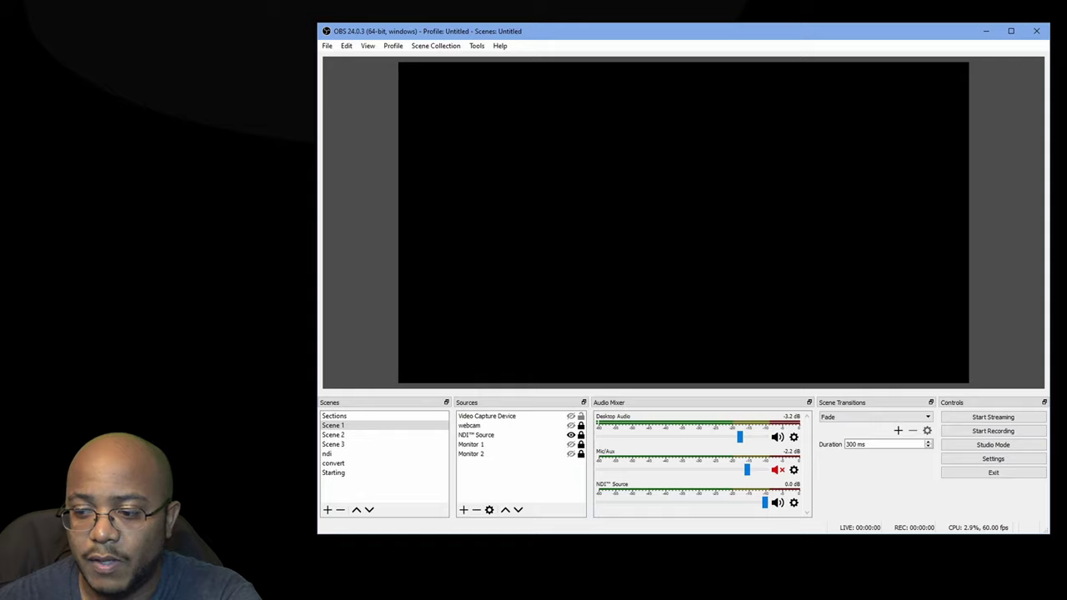